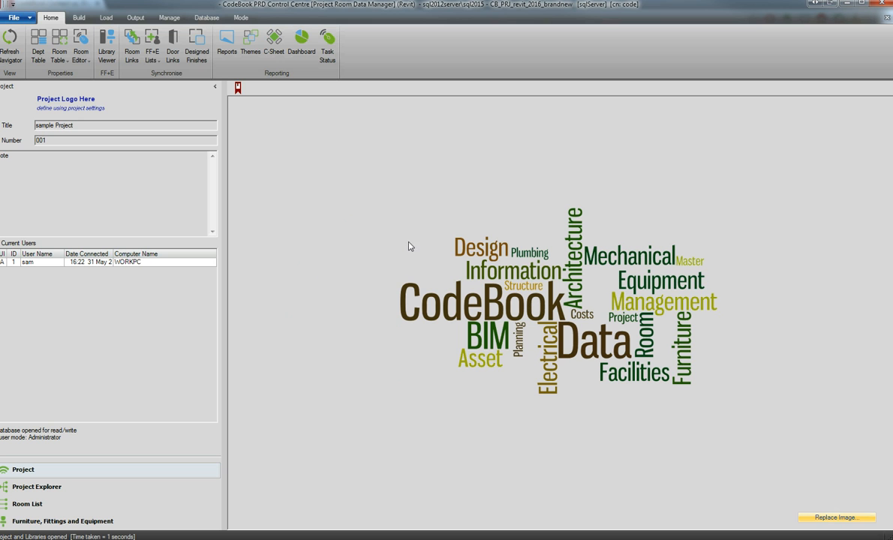
Open the project settings for defining or modifying constraints and enable editing by entering the administrator password.
left_click(78, 18)
left_click(43, 42)
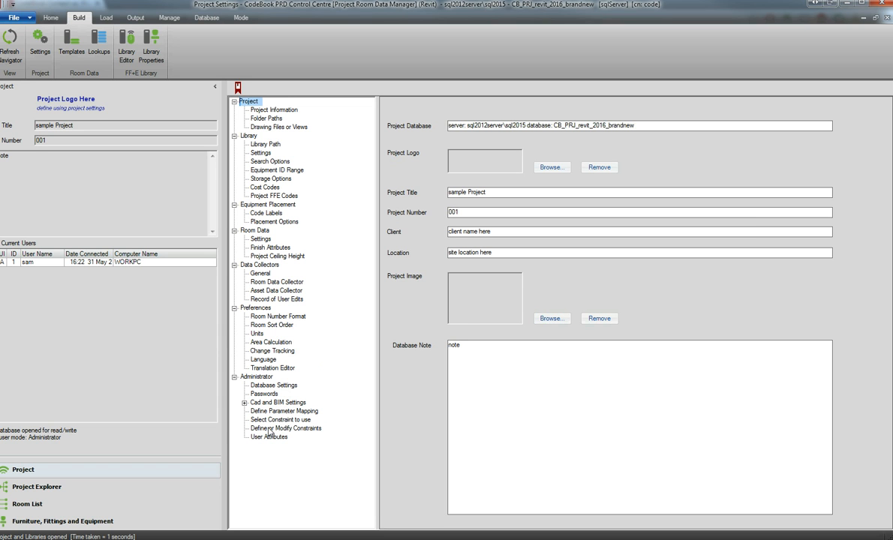
left_click(274, 428)
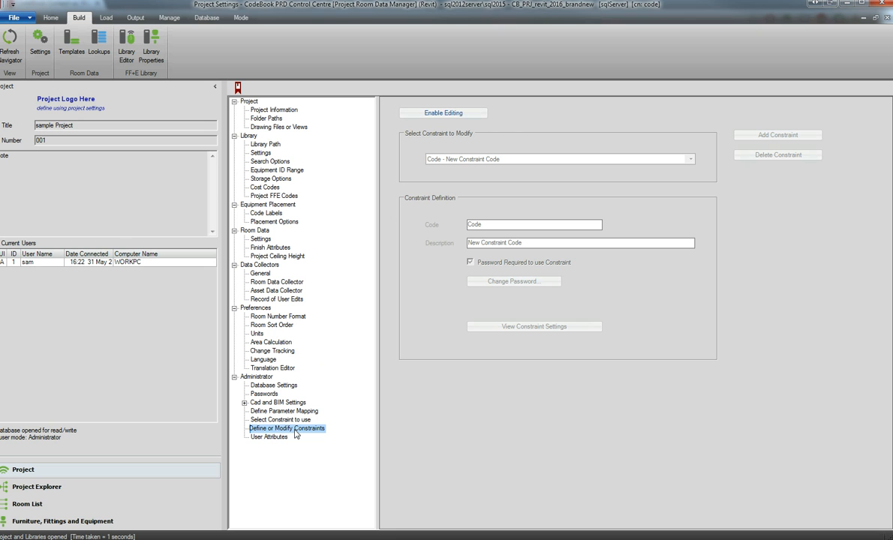
left_click(465, 114)
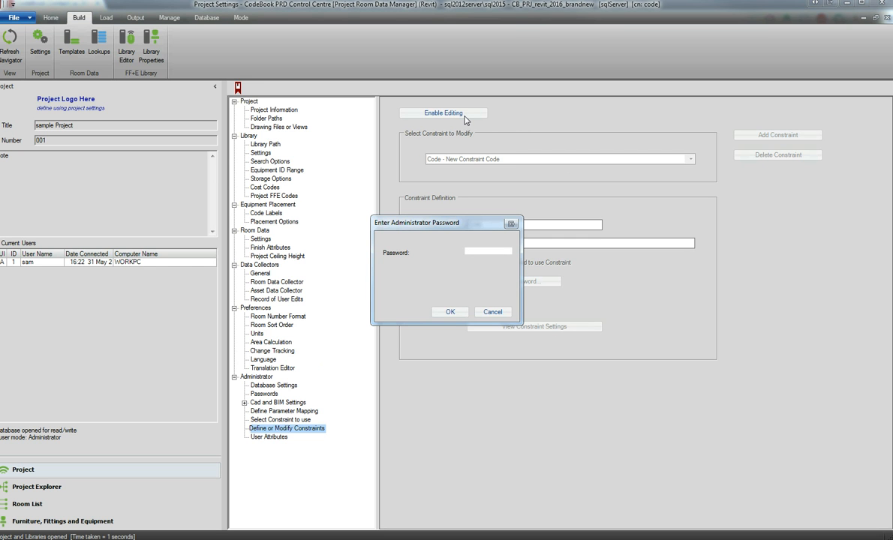
type("**")
key("Return")
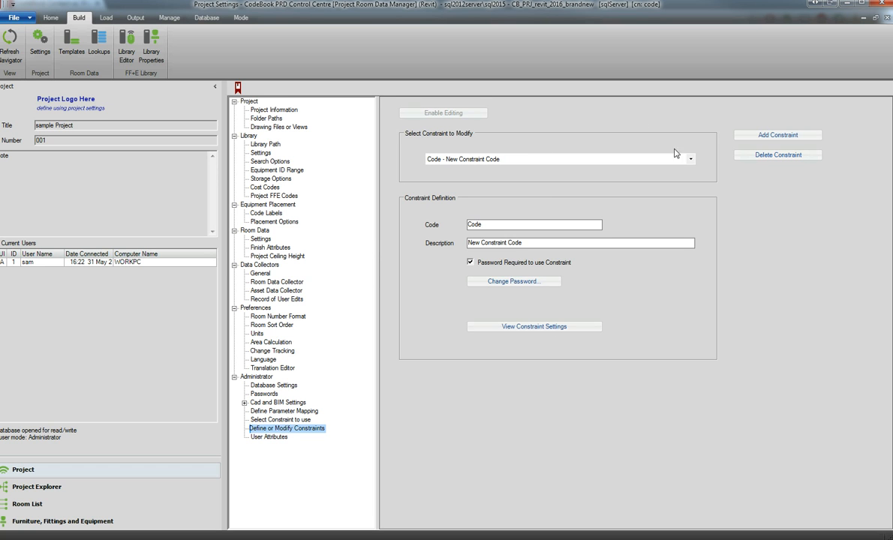
Add a new constraint with the code Admin1 and the description Administrater.
left_click(647, 155)
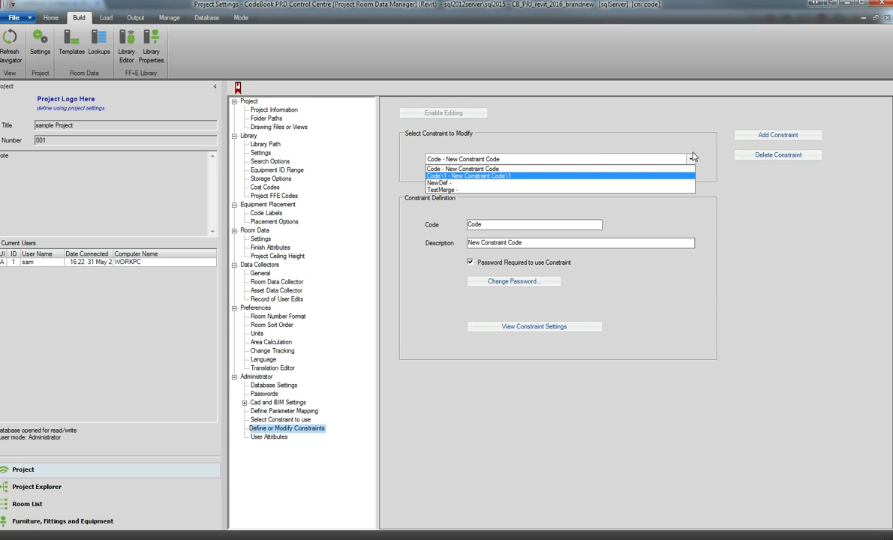
left_click(645, 156)
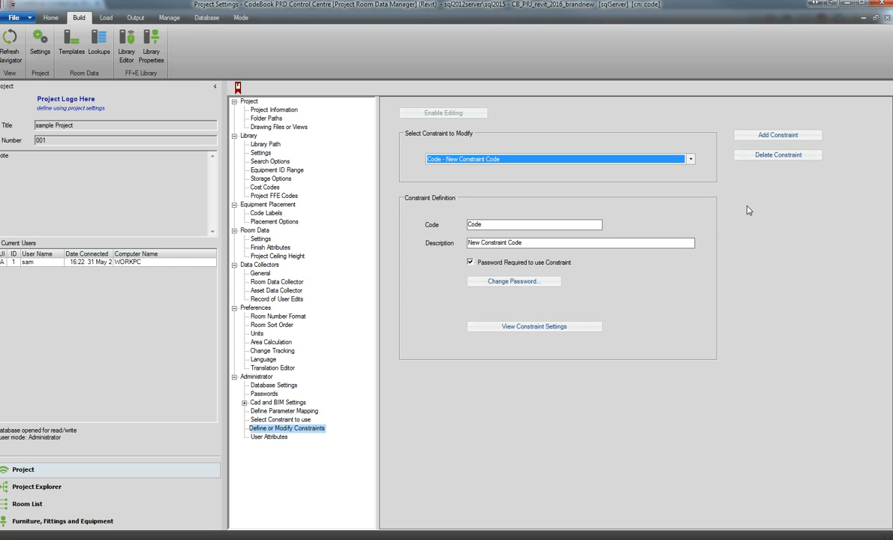
left_click(771, 137)
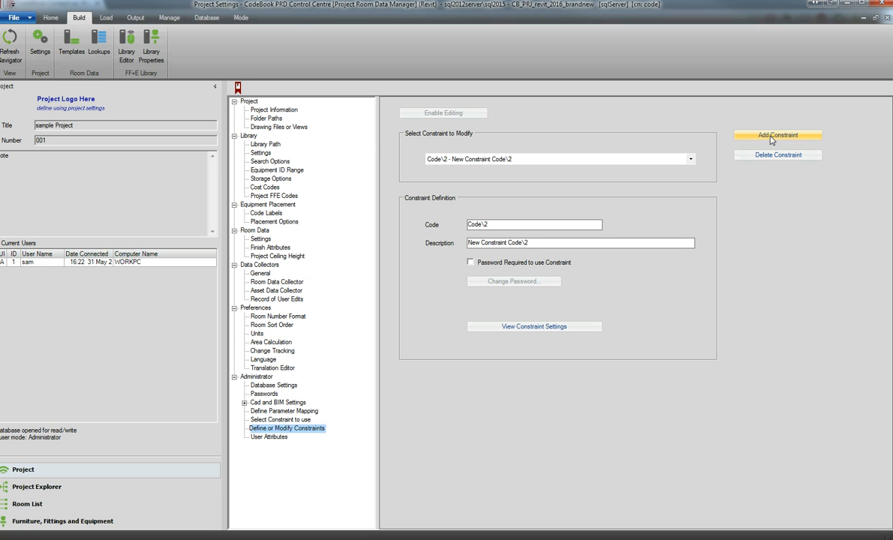
double_click(495, 224)
type("Admin1")
key("Tab")
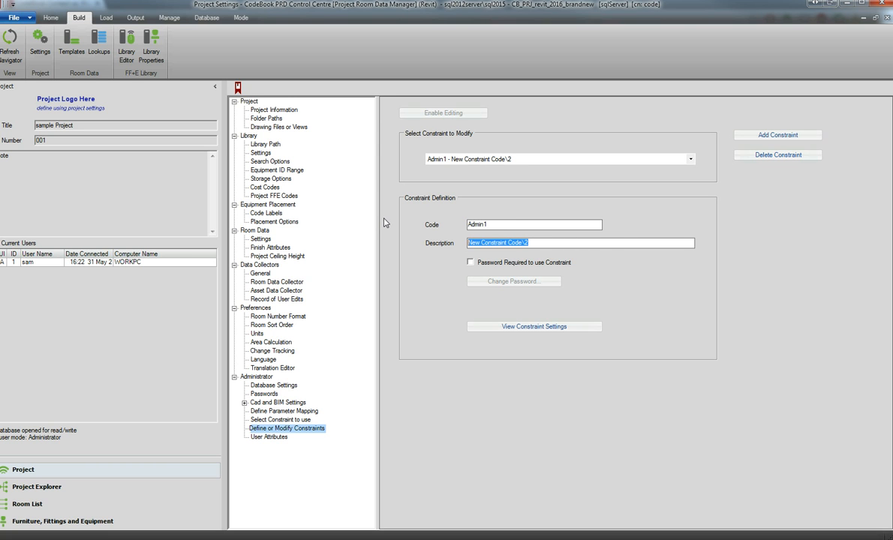
type("Admin")
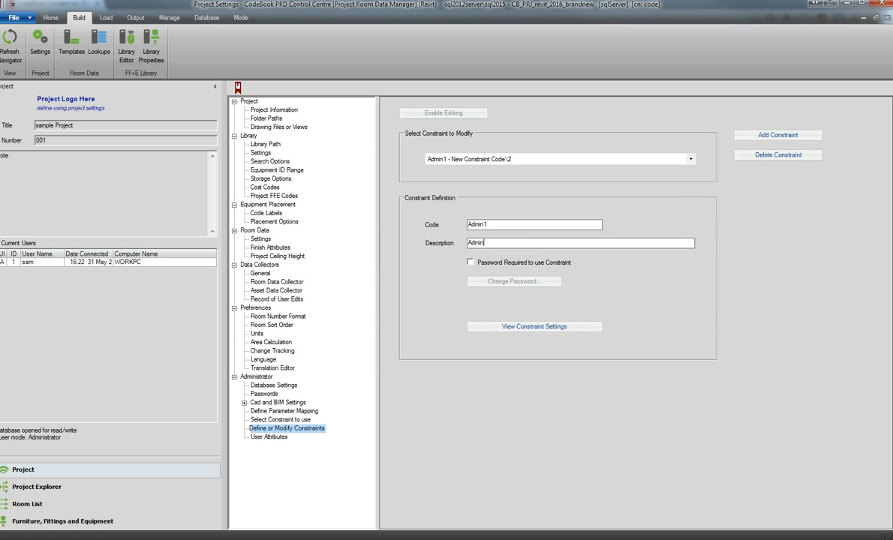
type("istrater")
Require a password for the Admin1 constraint and fill in its existing, new and re-typed password fields.
left_click(515, 263)
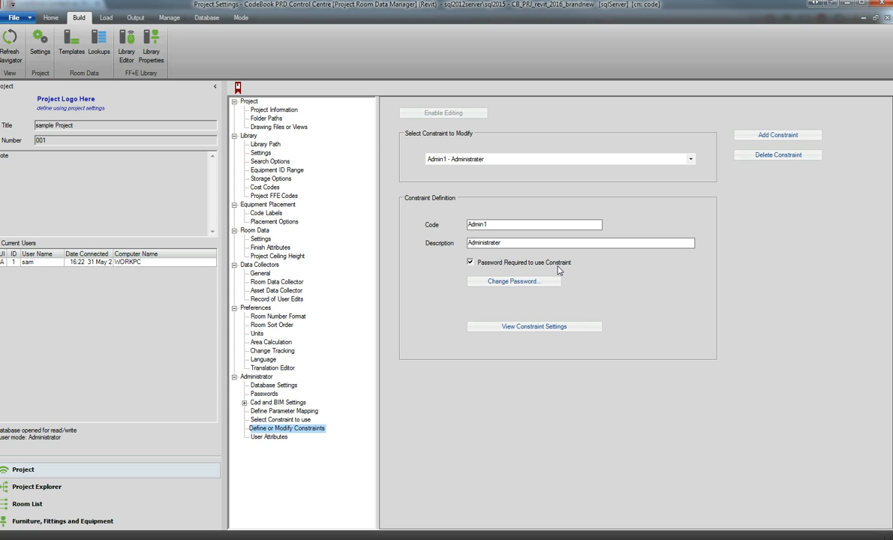
left_click(534, 281)
left_click(508, 240)
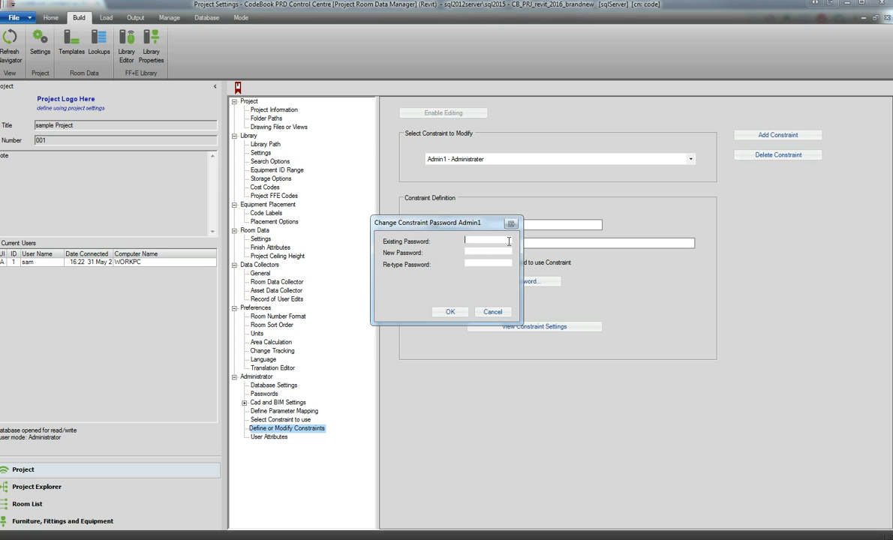
type("********************")
left_click(450, 312)
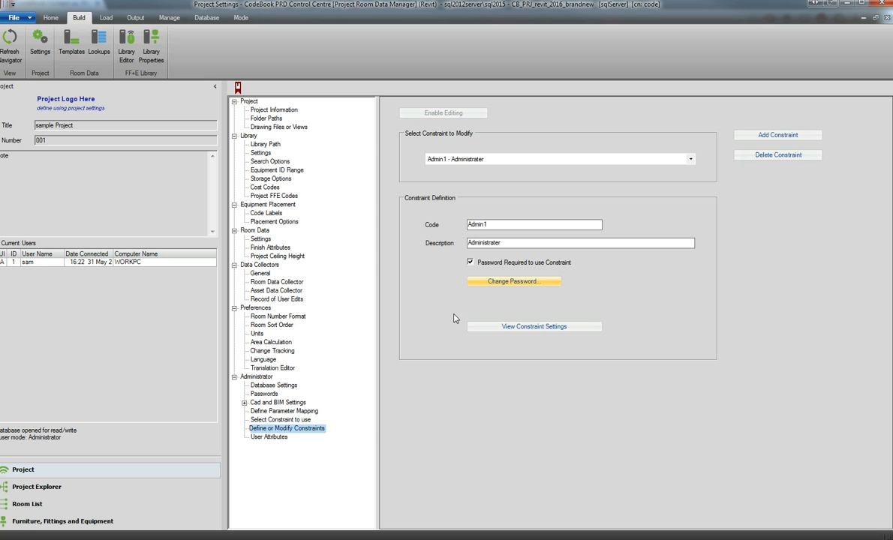
In the Admin1 constraint settings, allow edits of room and department properties and of all six room data categories.
left_click(551, 329)
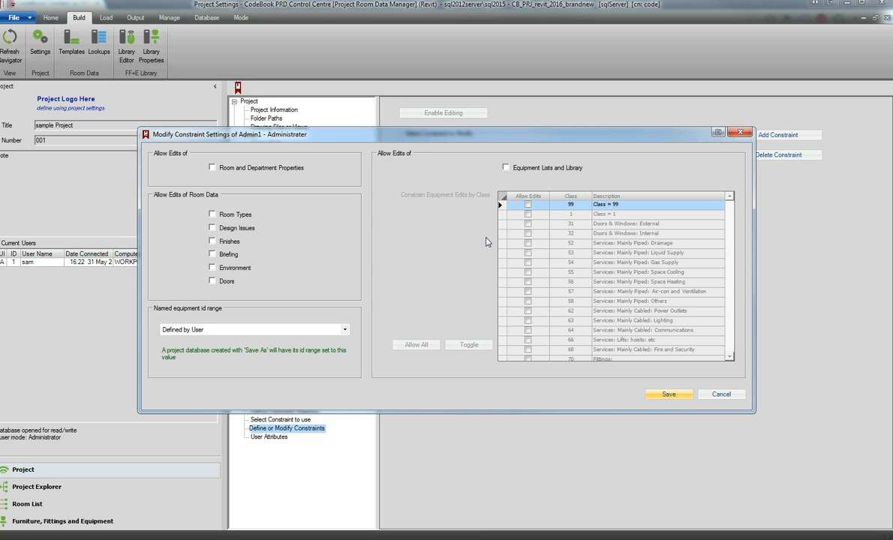
left_click(222, 169)
left_click(212, 215)
left_click(212, 228)
left_click(213, 240)
left_click(212, 254)
left_click(212, 268)
left_click(213, 281)
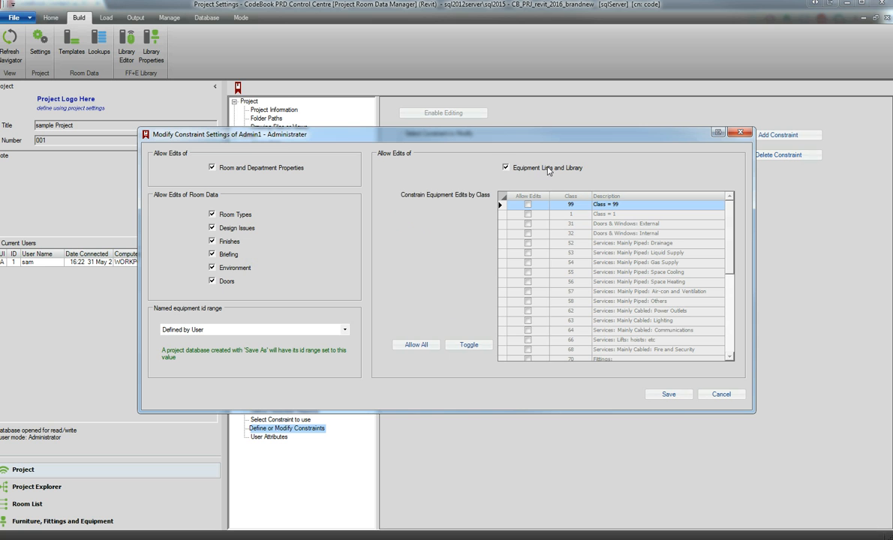
Allow Admin1 to edit equipment lists and library for all equipment classes, and save the constraint settings.
left_click(506, 167)
left_click(416, 344)
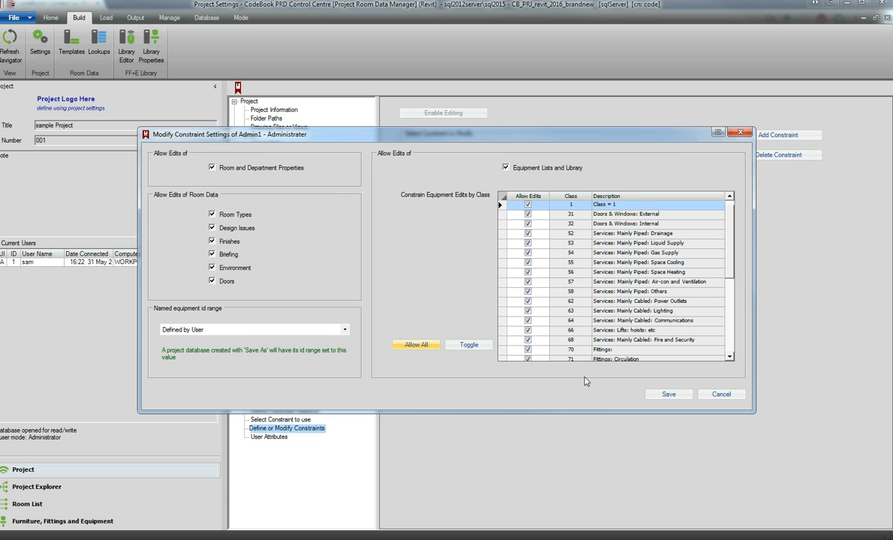
left_click(669, 395)
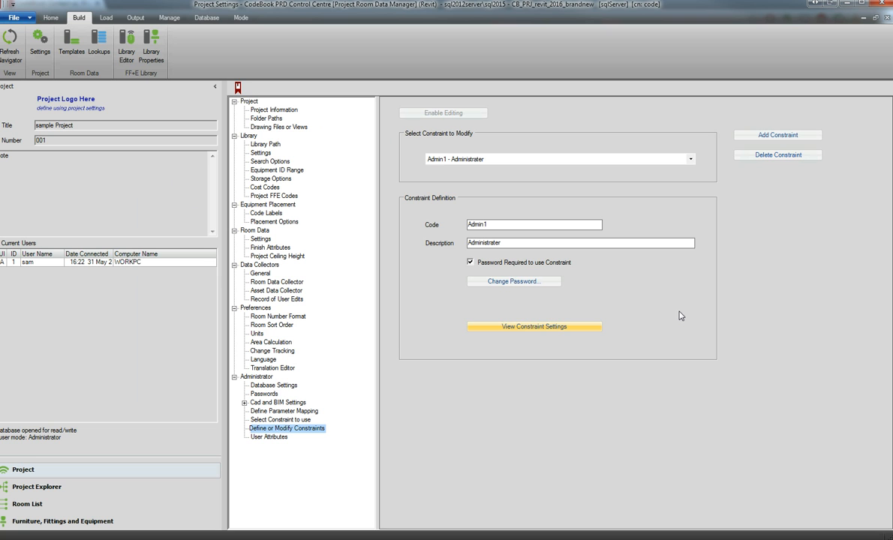
Add another constraint with code M+E and description "M+E constraint", and make a password required to use it.
left_click(786, 136)
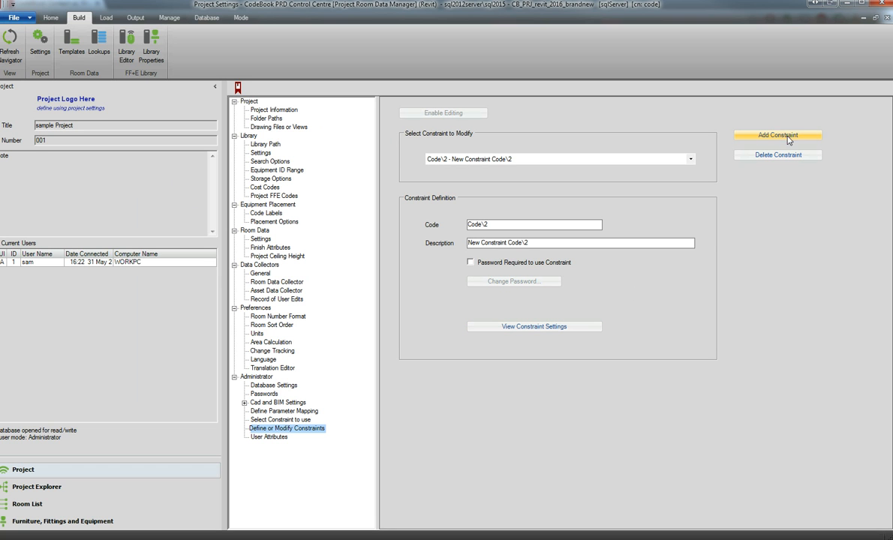
left_click_drag(527, 223, 406, 204)
type("M+E")
key("Tab")
type("M+E")
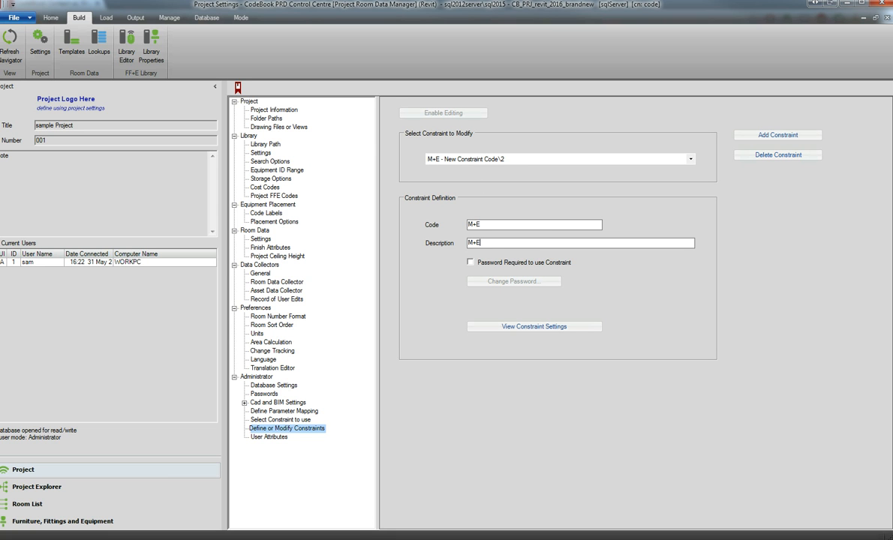
type(" constraint")
left_click(480, 262)
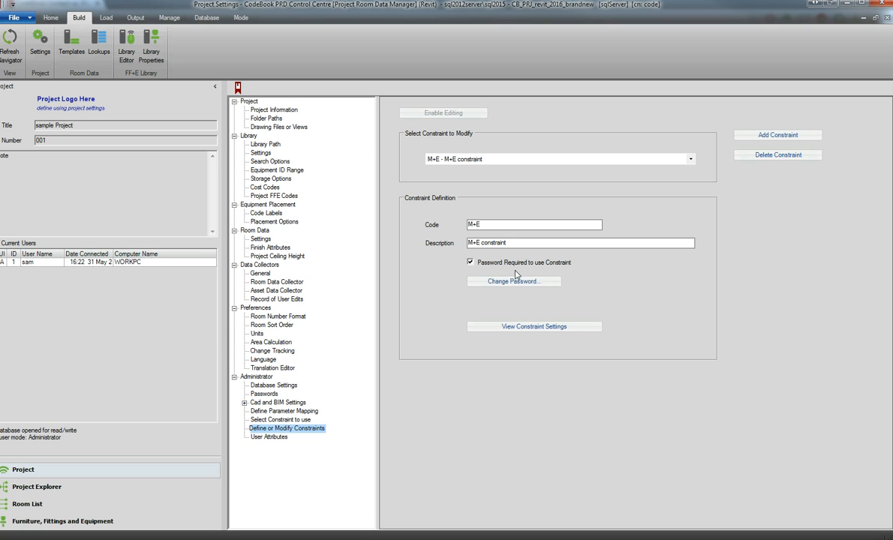
Allow the M+E constraint to edit only Environment room data and save its settings.
left_click(530, 328)
left_click(226, 270)
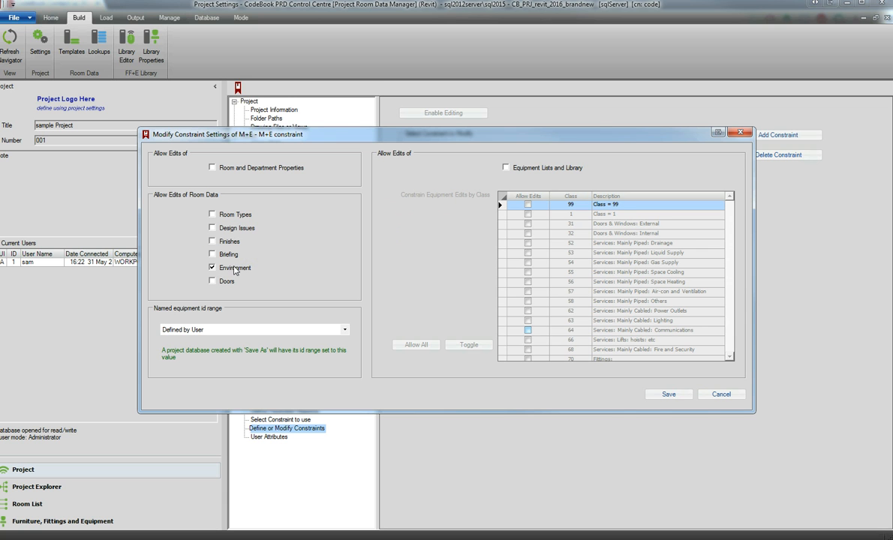
left_click(661, 396)
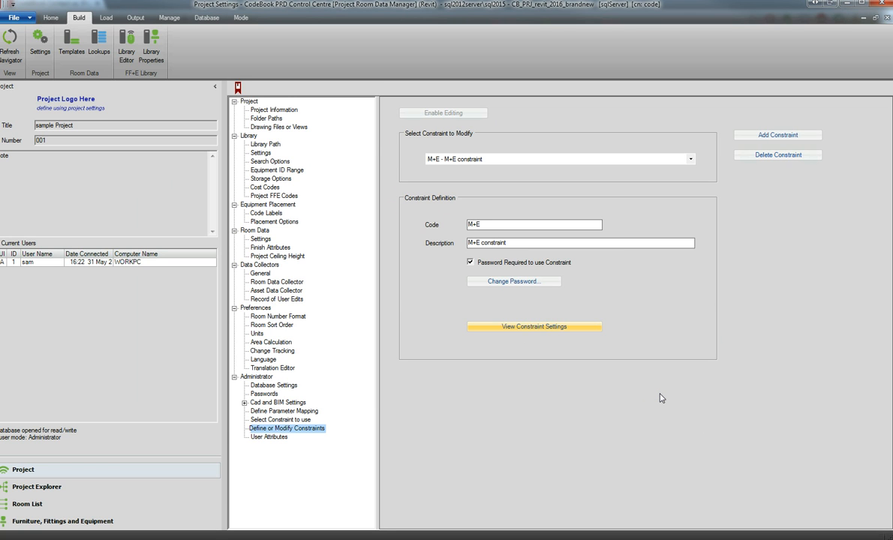
Enable editing of the constraint selection and set the PRD constraint method to Prompt for Constraint When Starting.
left_click(279, 420)
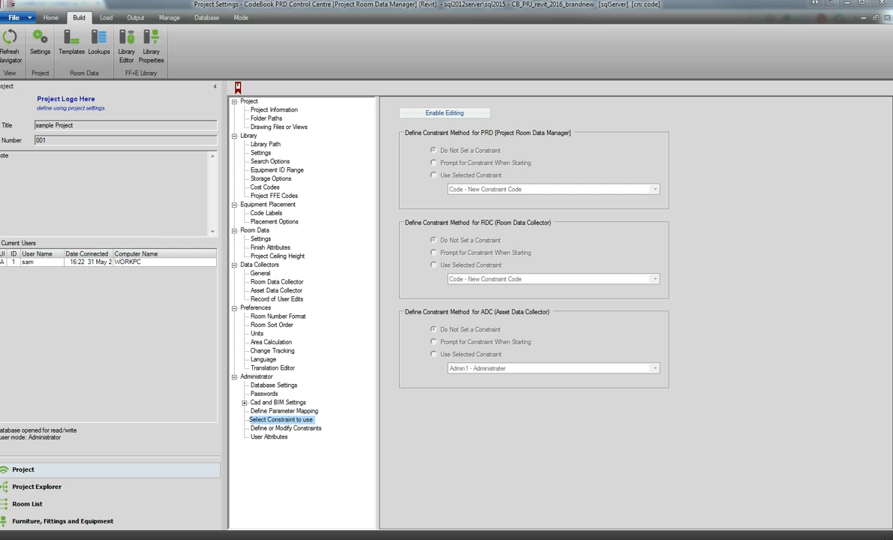
left_click(444, 116)
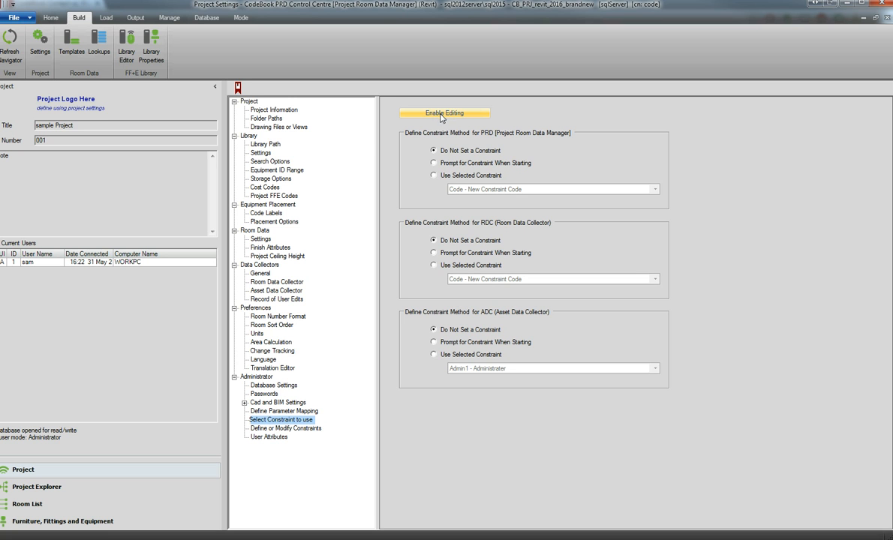
left_click(445, 173)
left_click(462, 165)
Return to the project selection, refresh the project list and open the revit_2016_brandnew project.
left_click(30, 17)
left_click(45, 174)
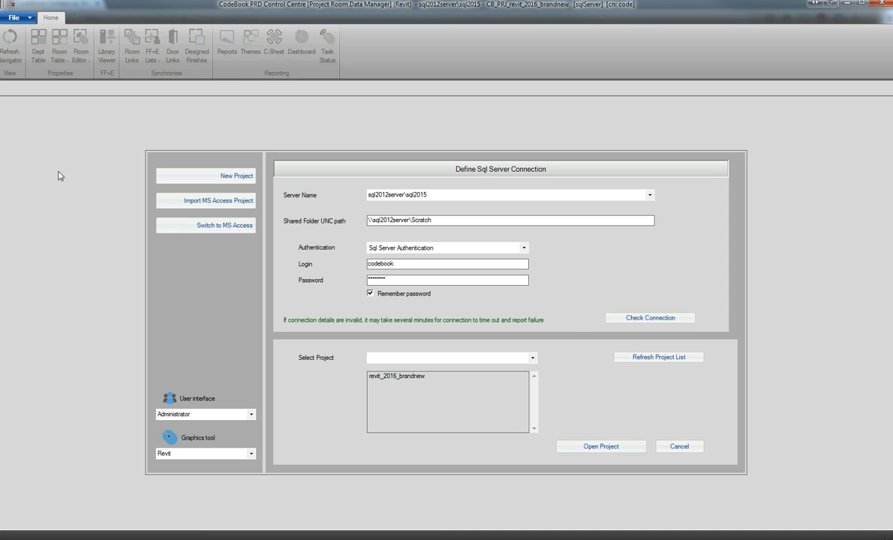
left_click(640, 358)
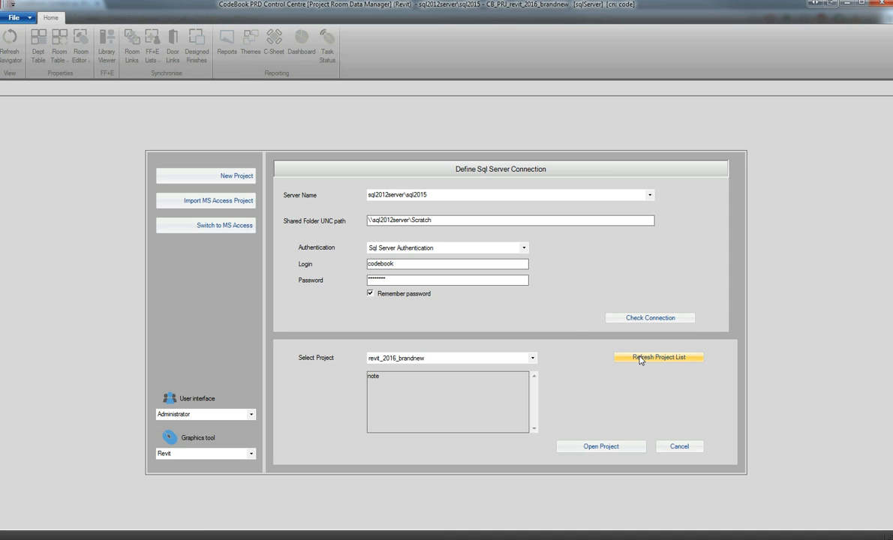
left_click(583, 447)
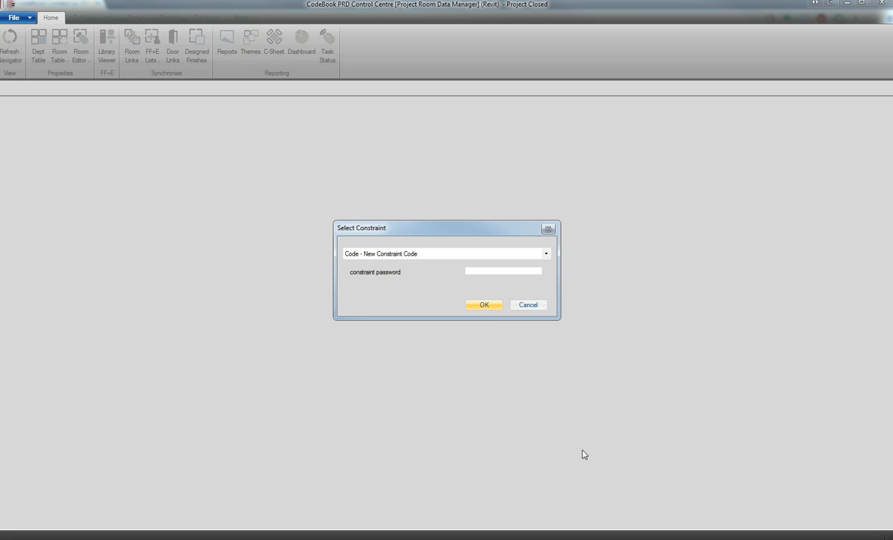
Select the M+E constraint for the project session and confirm it.
left_click(546, 255)
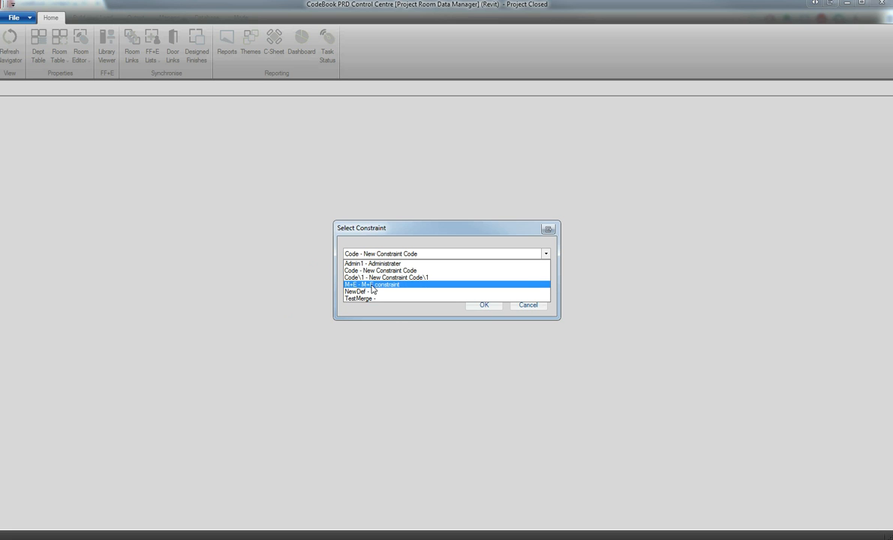
key("Tab")
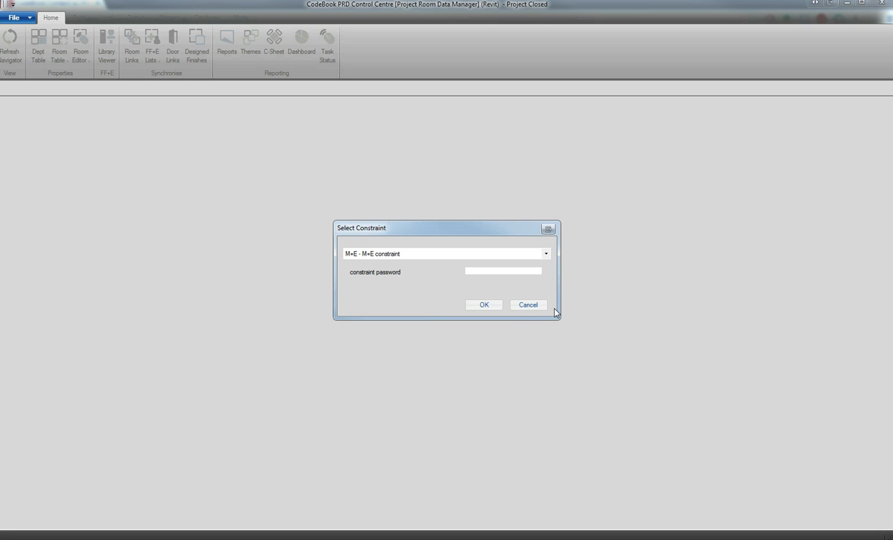
key("Return")
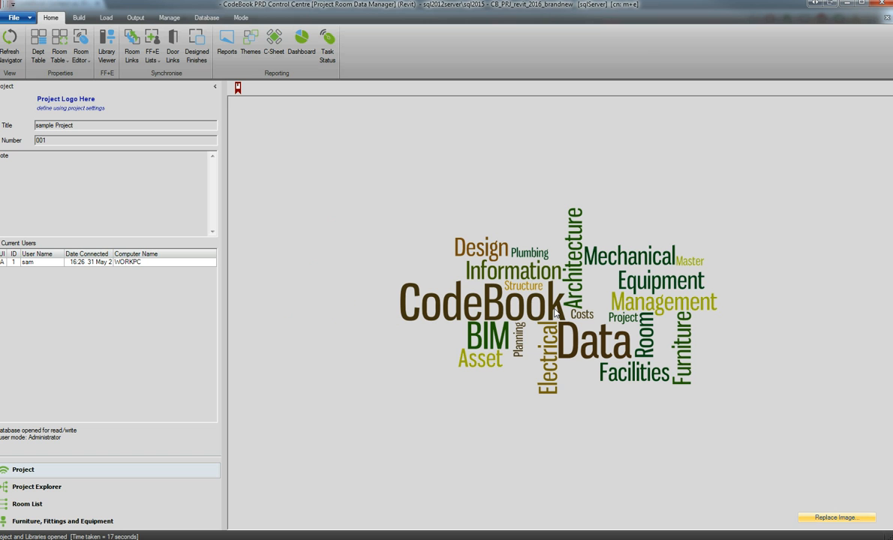
In the Project Explorer, expand the Neonatal Care Unit and open room NCU 29 Store: Main Equipment in the Room Editor.
left_click(116, 503)
left_click(117, 487)
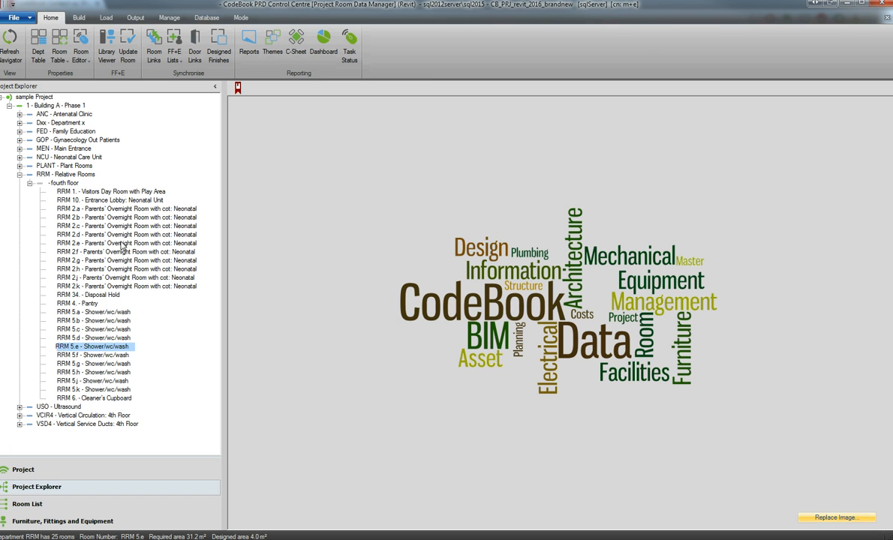
double_click(59, 157)
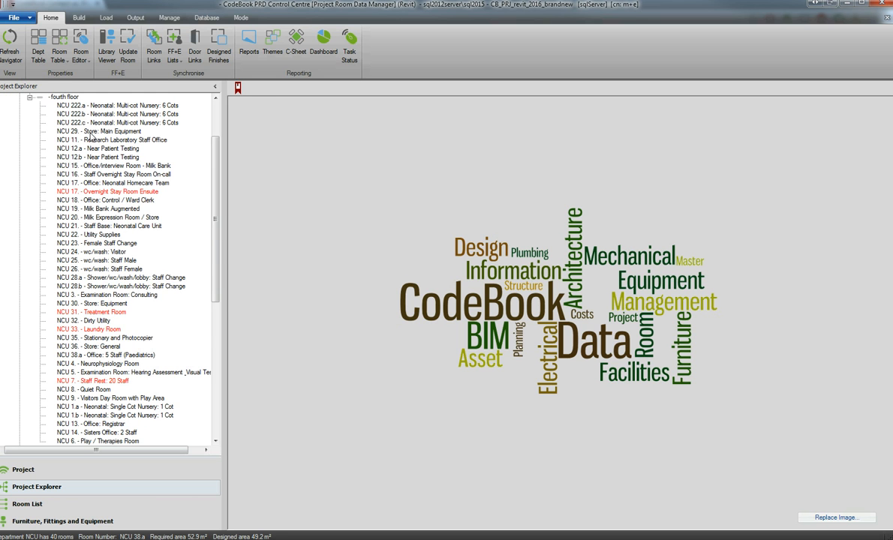
left_click(91, 133)
right_click(92, 135)
mouse_move(184, 139)
left_click(221, 137)
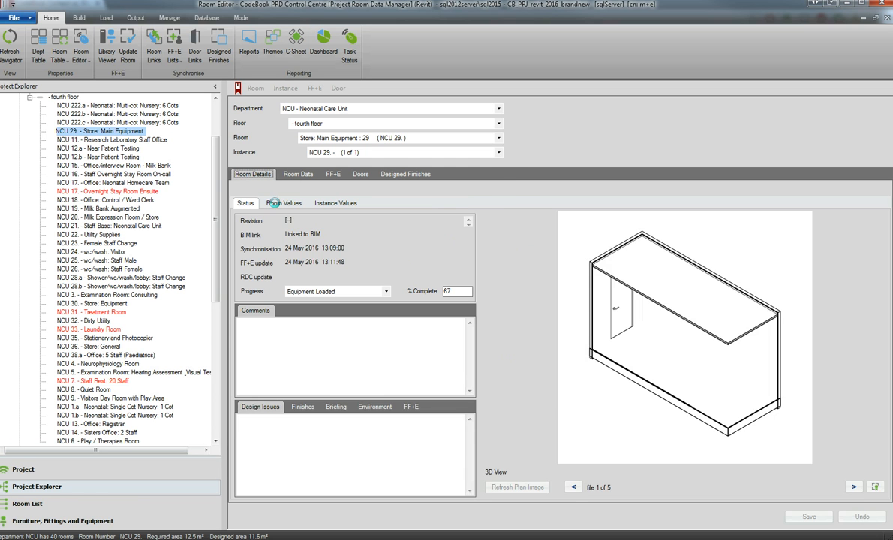
Show the room values of NCU 29 and check whether fields such as cost adjustment, templates and ceiling height are editable.
left_click(278, 205)
left_click(471, 366)
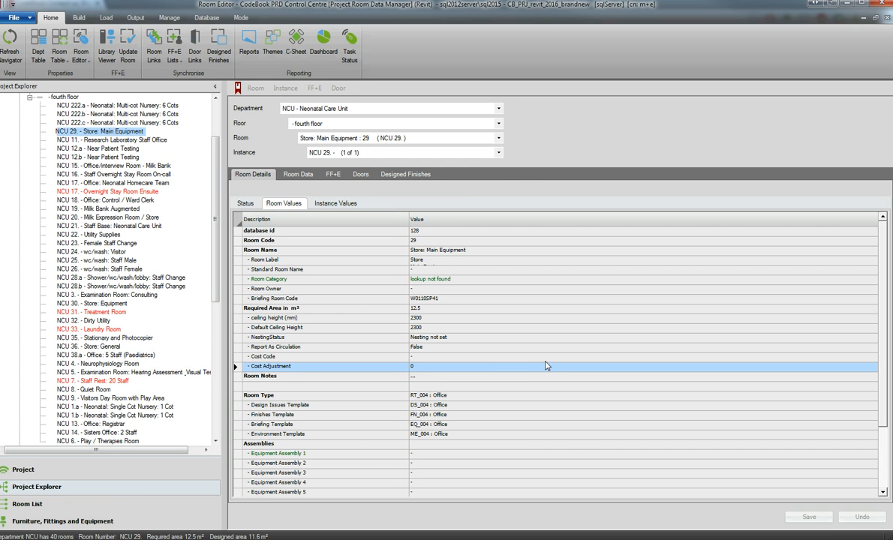
left_click(548, 359)
left_click(536, 408)
left_click(532, 435)
left_click(602, 415)
left_click(548, 318)
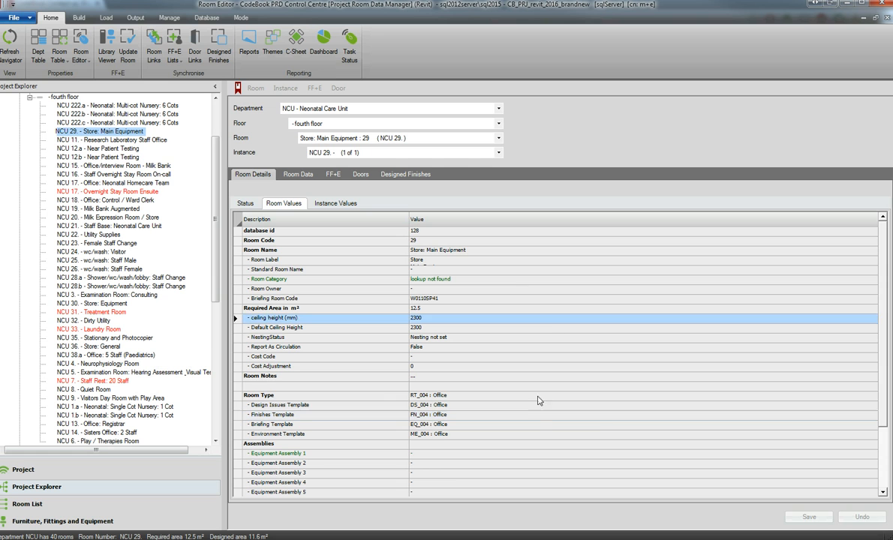
Check whether the Room Type, ceiling height and Standard Room Name of NCU 29 are editable, and show its instance values.
left_click(534, 396)
left_click(477, 318)
left_click(472, 268)
left_click(323, 204)
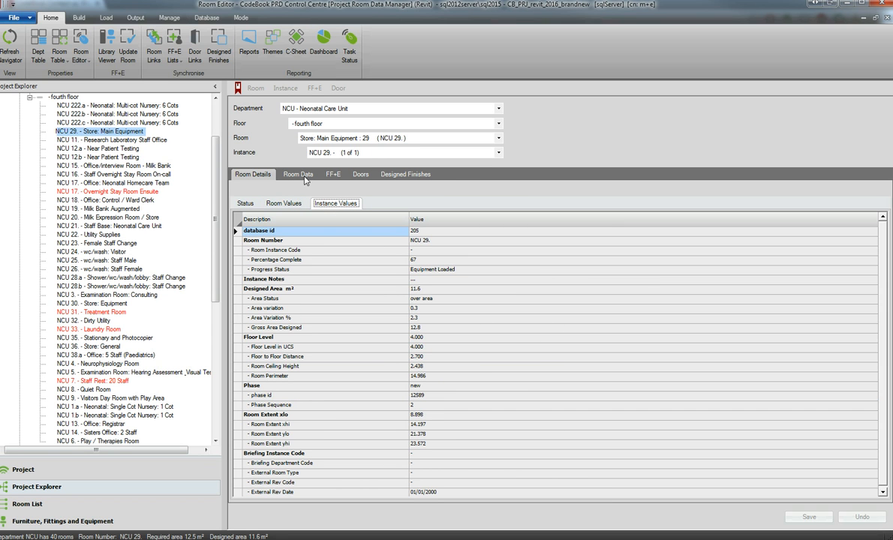
Review the required and designed FF+E lists of room NCU 29 under the M+E constraint.
left_click(330, 174)
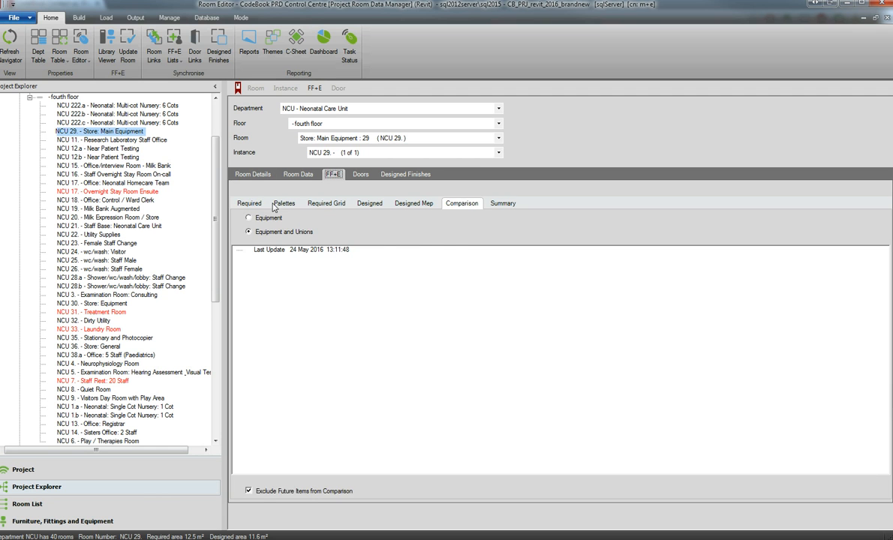
left_click(250, 204)
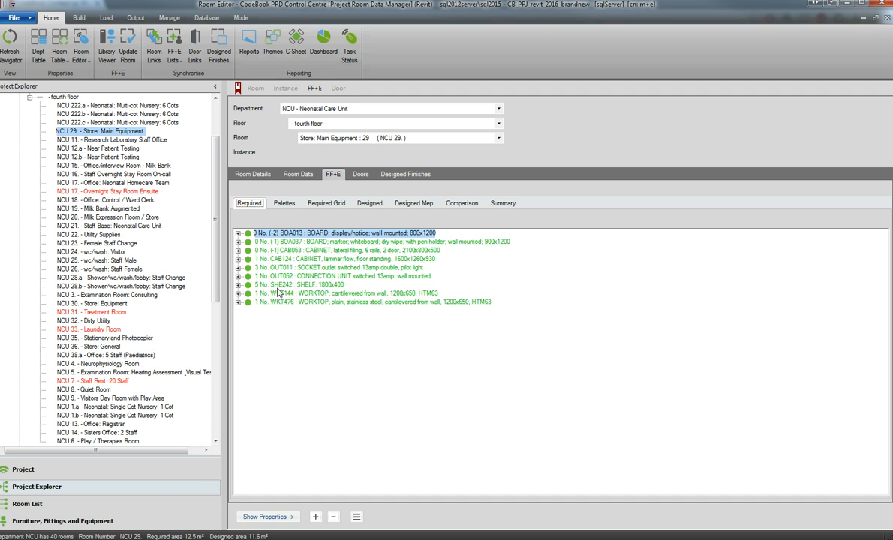
left_click(370, 204)
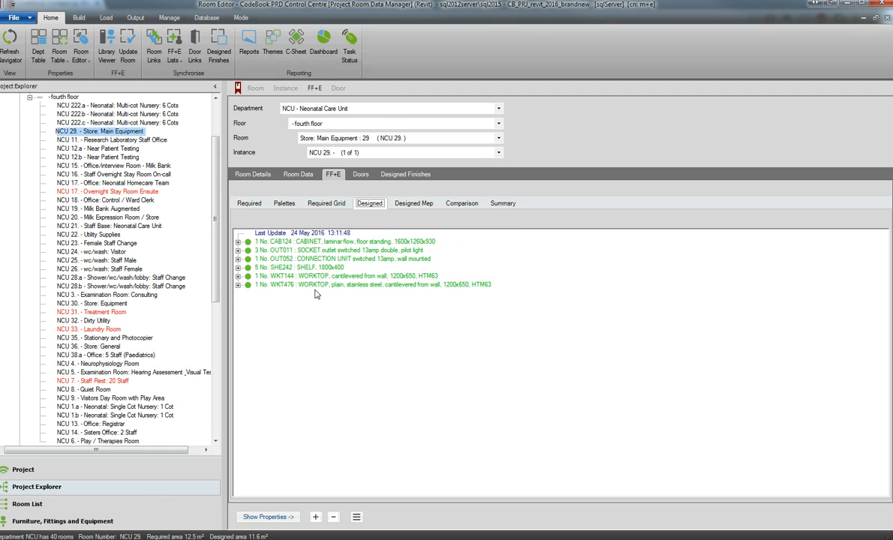
Compare which Room Data sections of NCU 29 are editable: Design Issues, Finishes, Briefing and Environment.
left_click(299, 175)
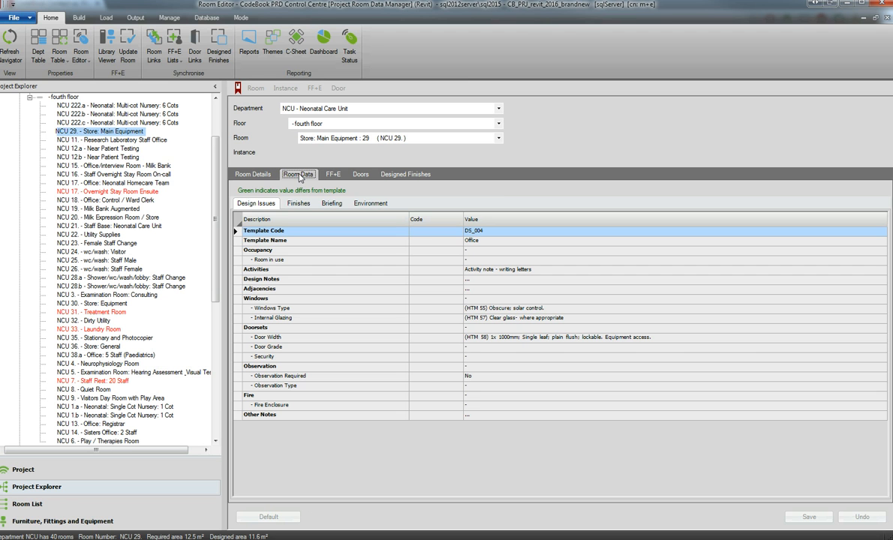
left_click(370, 203)
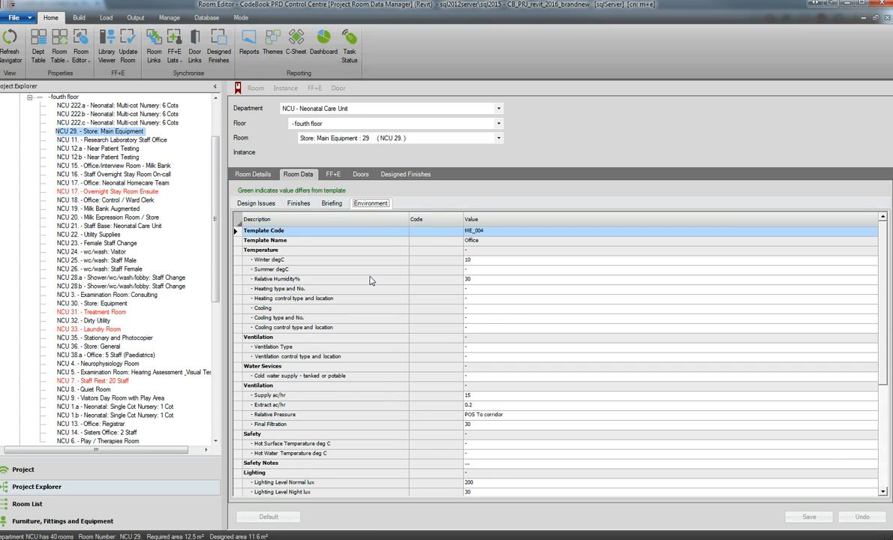
left_click(331, 204)
left_click(299, 204)
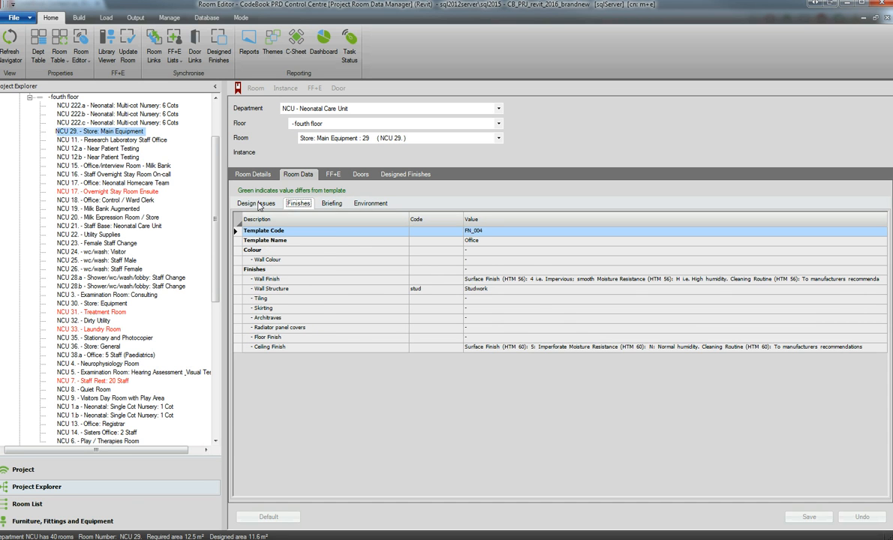
left_click(256, 203)
left_click(370, 203)
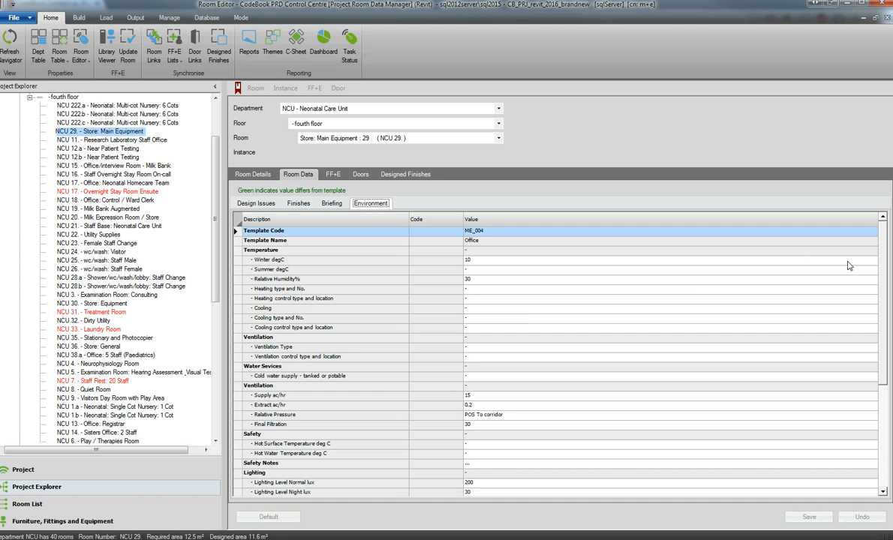
In the Environment data of NCU 29, set Winter degC to 0 and save the room.
left_click(840, 259)
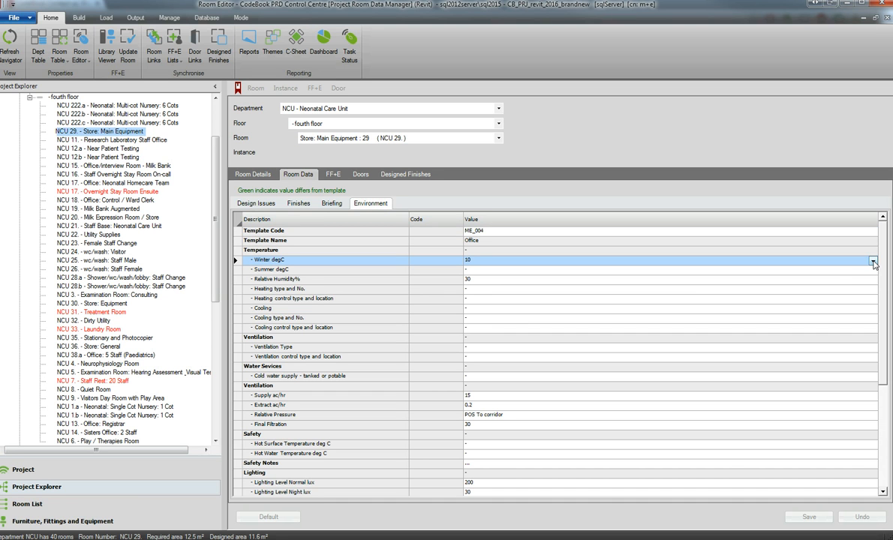
left_click(872, 262)
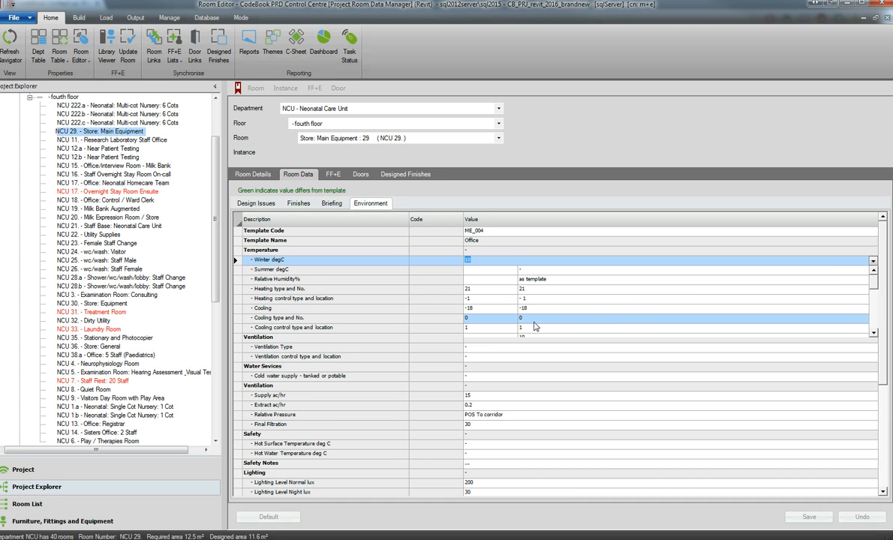
left_click(535, 322)
left_click(808, 516)
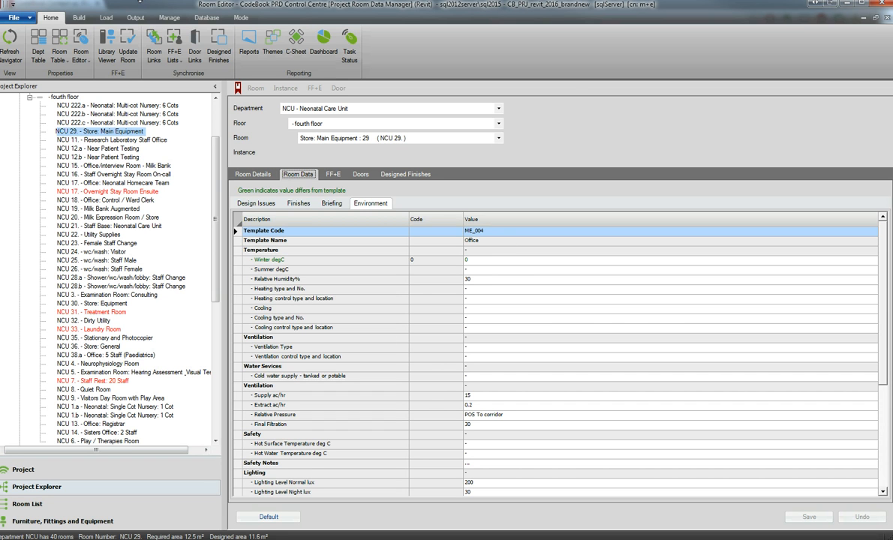
Return to the project selection and open the revit_2016_brandnew project again.
left_click(15, 17)
left_click(50, 172)
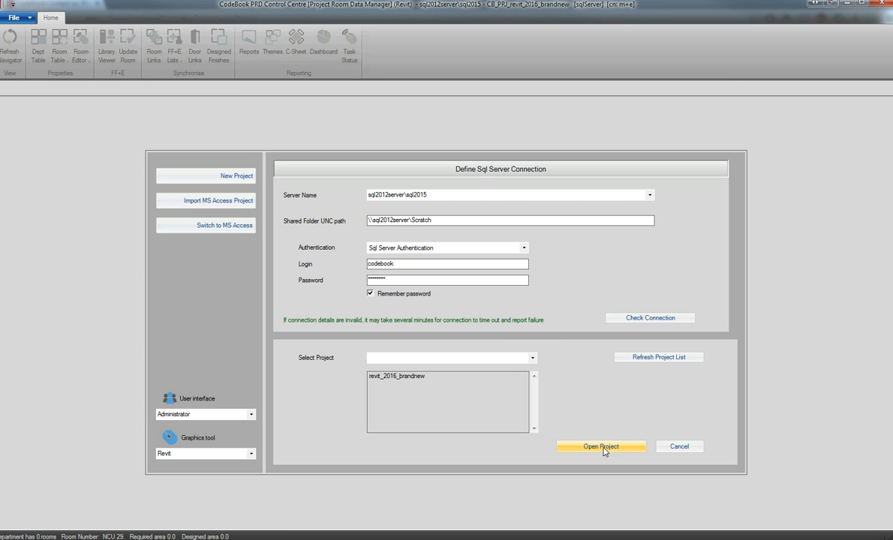
left_click(601, 448)
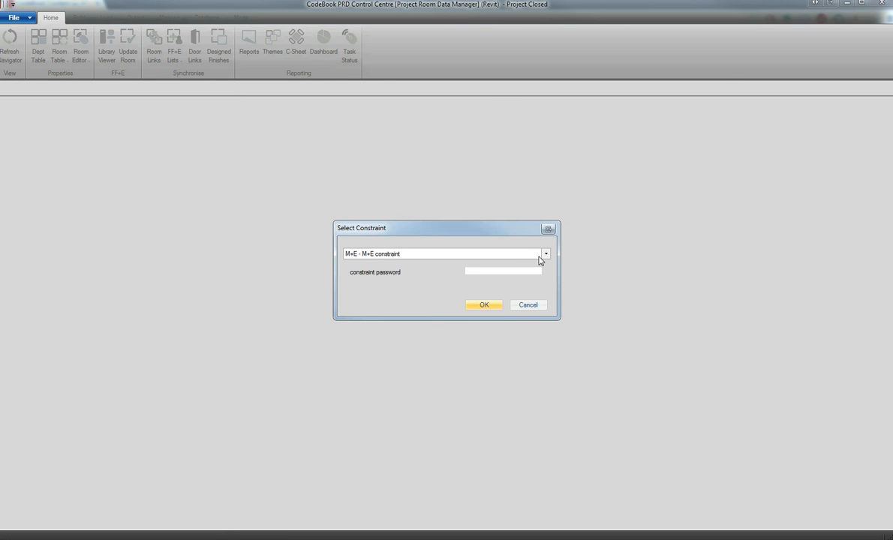
Select the Admin1 constraint for the project session, enter its constraint password and confirm.
left_click(547, 254)
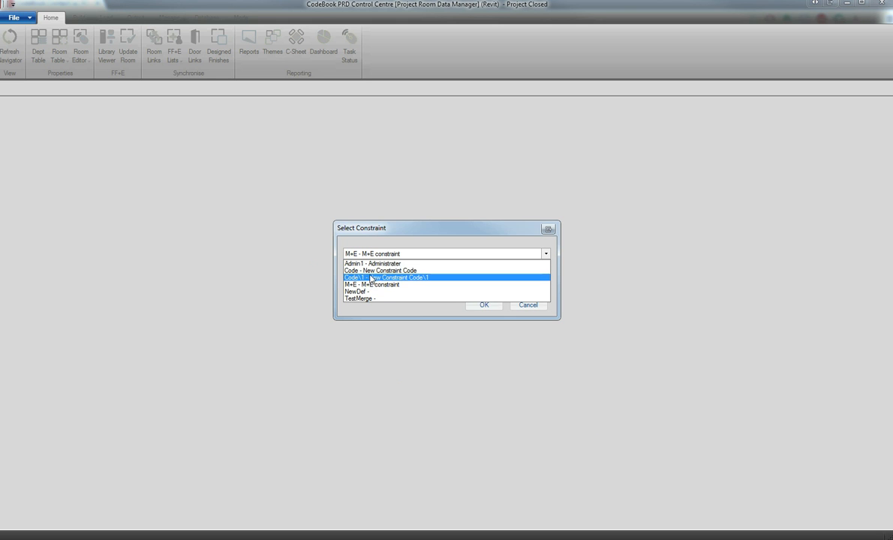
left_click(373, 264)
left_click(498, 271)
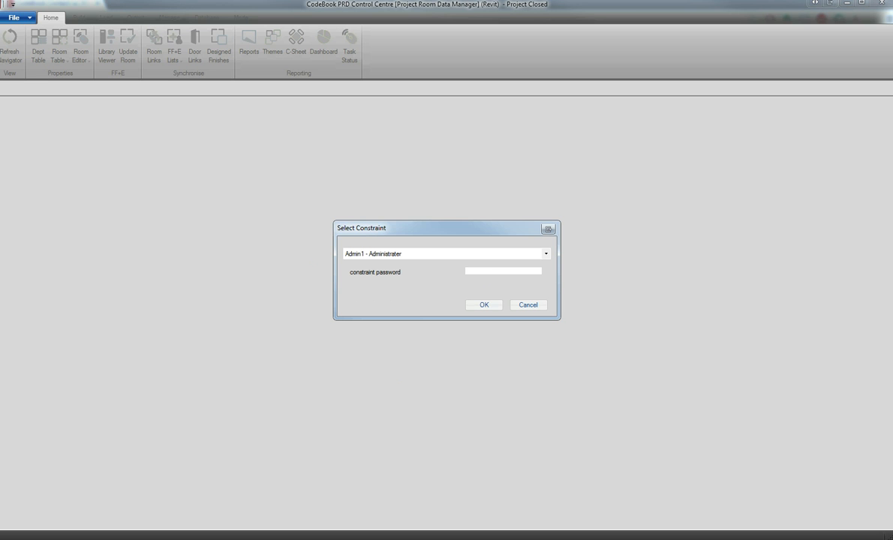
key("Return")
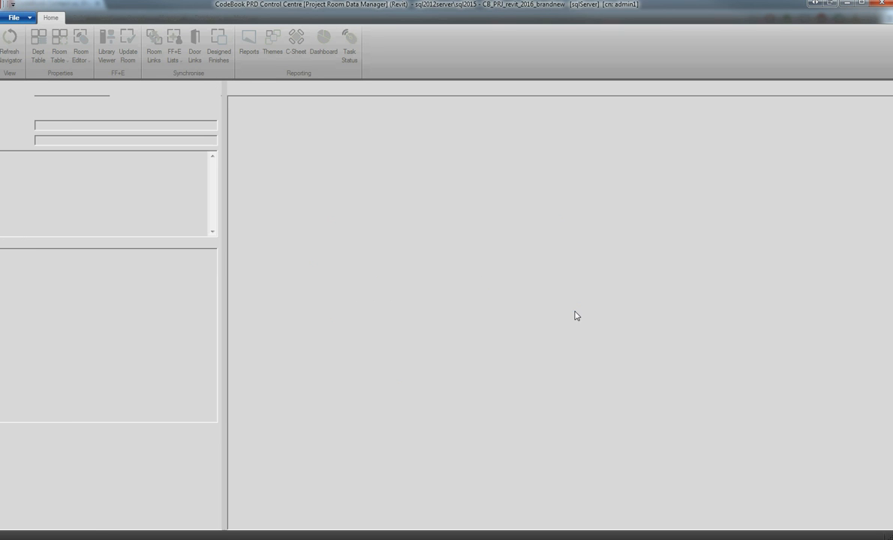
From the Project Explorer, open room NCU 29 Store: Main Equipment in the Room Editor.
left_click(34, 487)
right_click(135, 133)
mouse_move(162, 143)
left_click(296, 146)
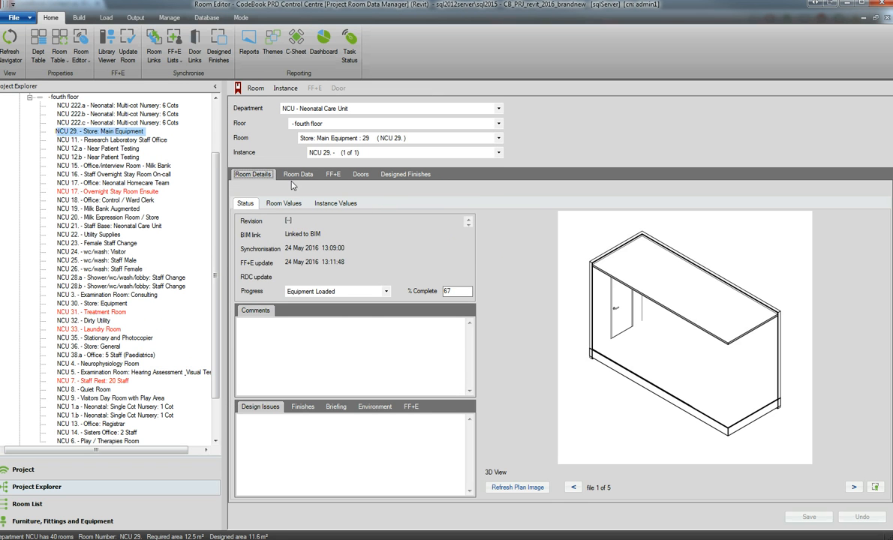
Check the editability of the Design Issues, Finishes, Briefing and Environment data of NCU 29 under the Admin1 constraint.
left_click(296, 174)
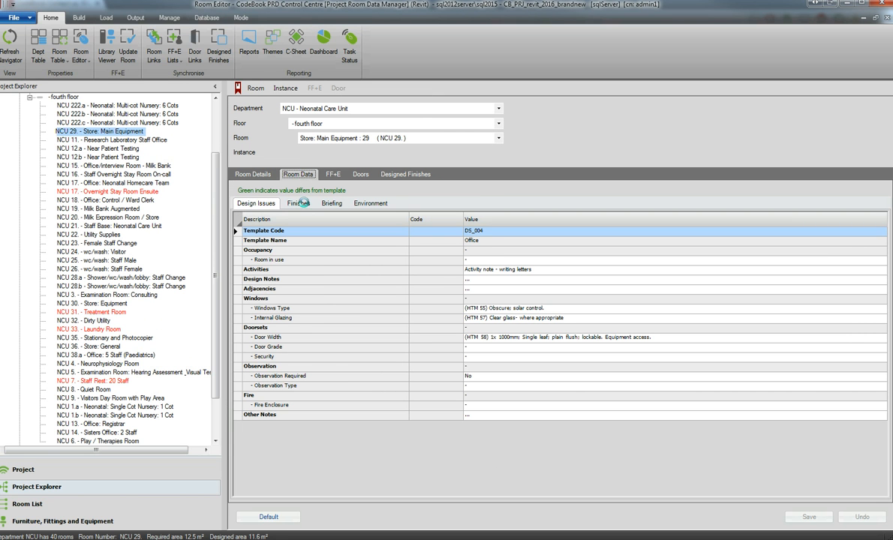
left_click(299, 202)
left_click(330, 203)
left_click(371, 203)
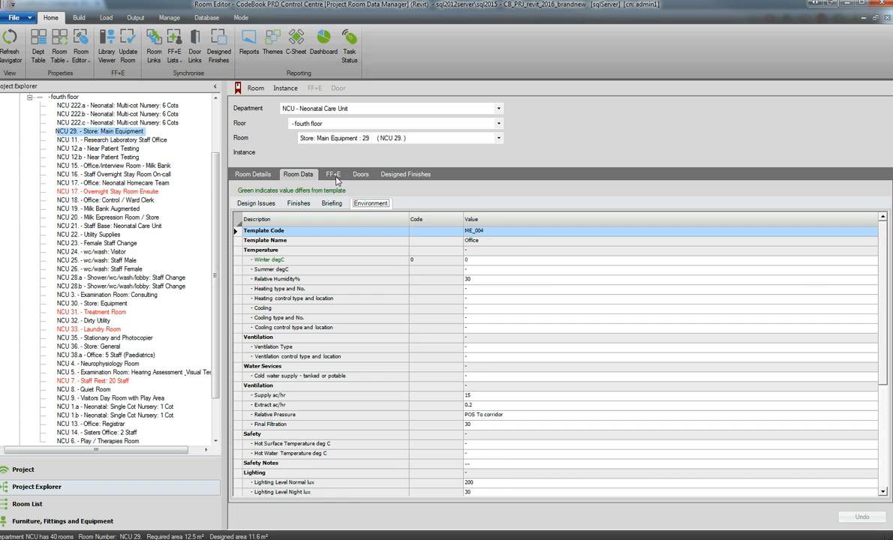
Review the required and designed FF+E lists of NCU 29 under the Admin1 constraint and return to its room details.
left_click(332, 174)
left_click(249, 202)
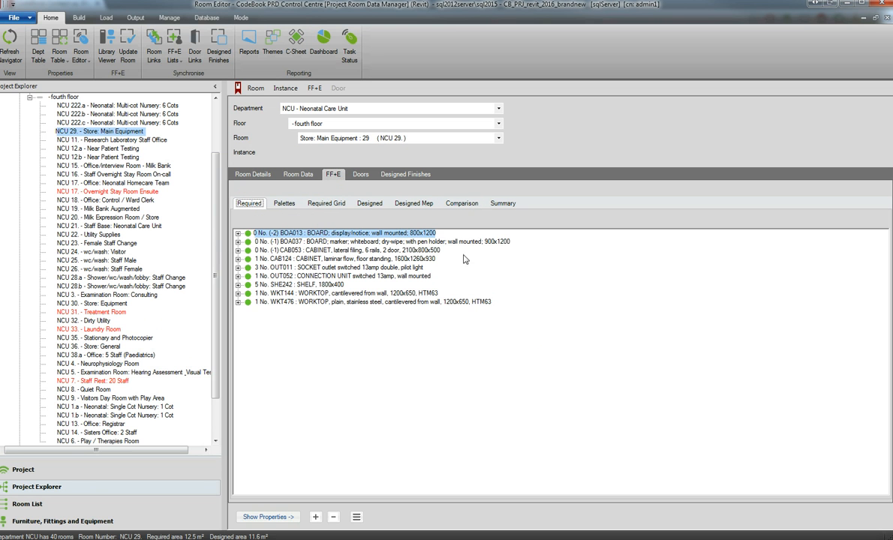
left_click(368, 202)
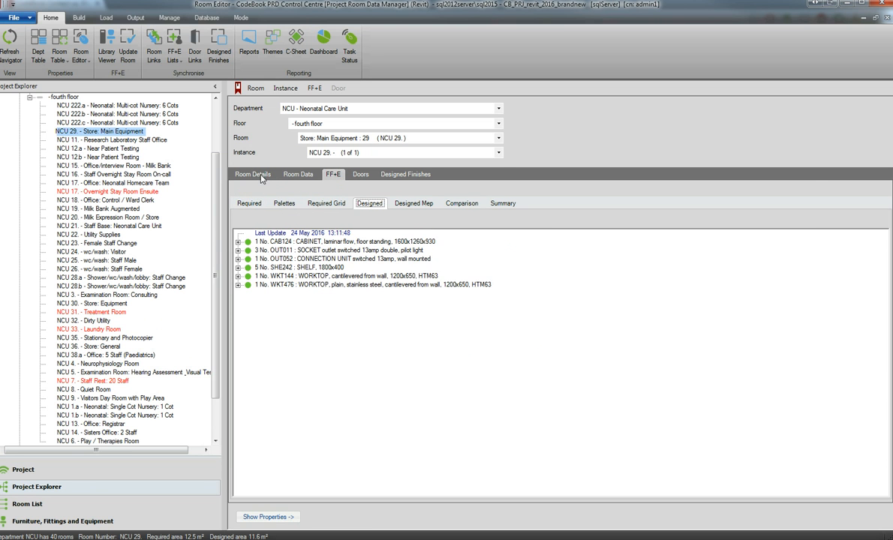
left_click(255, 175)
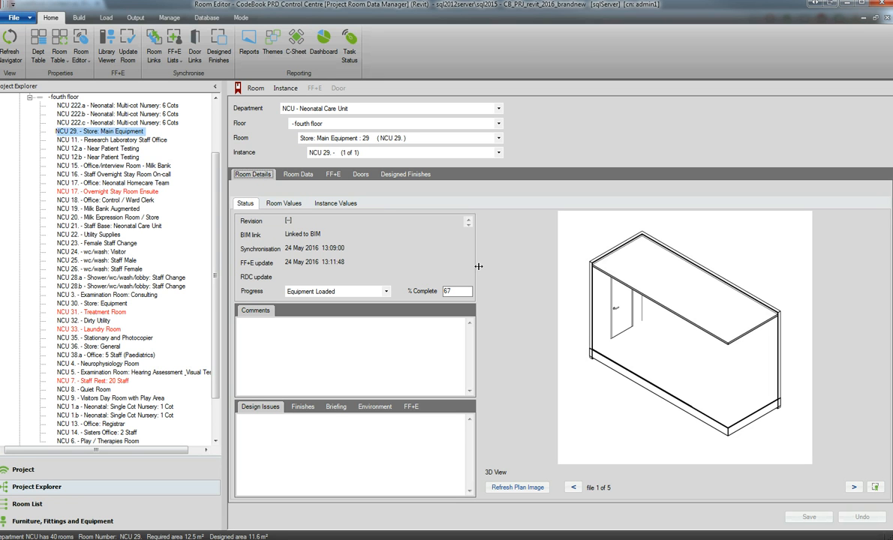